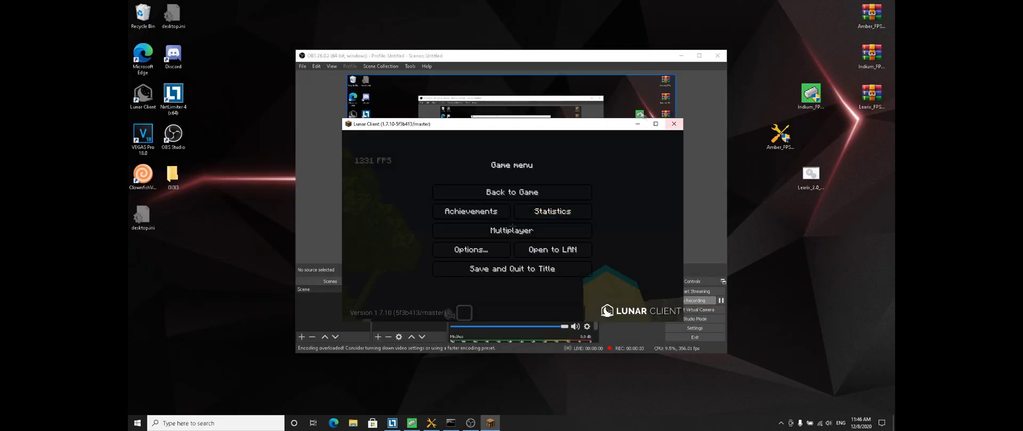
Step: Minimize Minecraft and select the Amber, Indium and Learix tool files on the desktop
click(636, 120)
drag(869, 166, 869, 6)
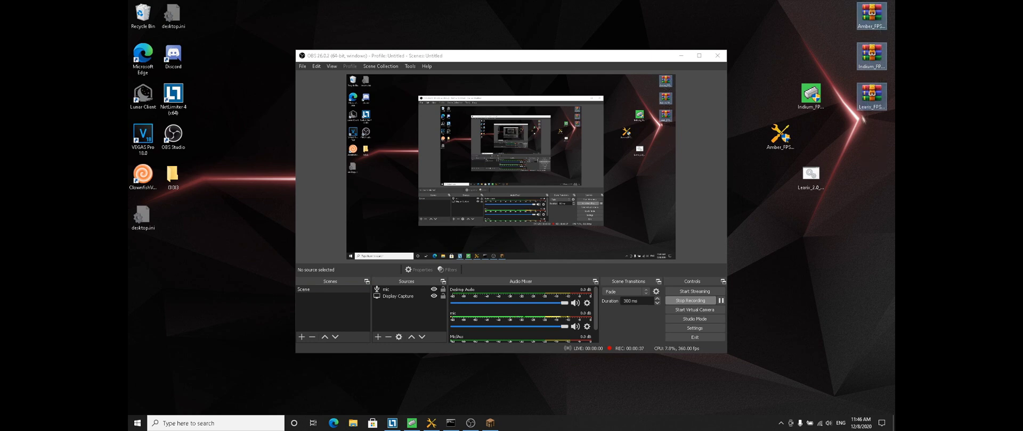
Step: Run Indium's Clear Recycle Bin cleaner, then move on to its Boosters menu
click(772, 64)
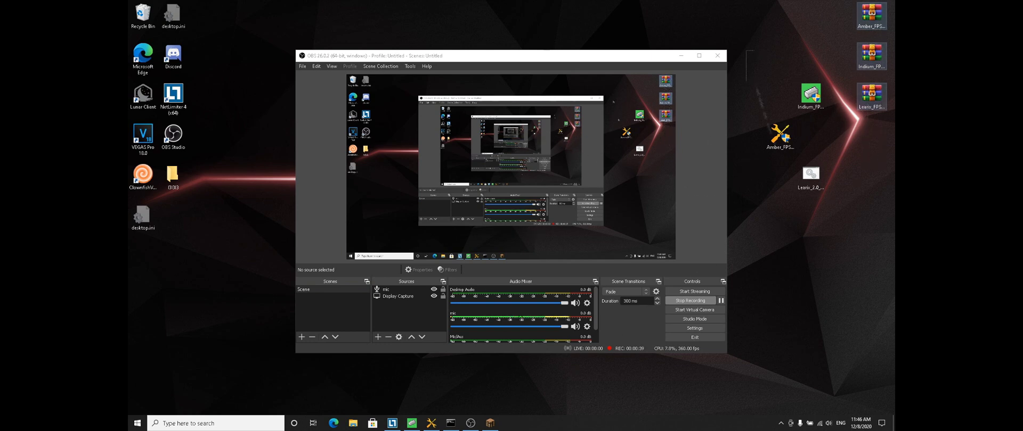
click(411, 423)
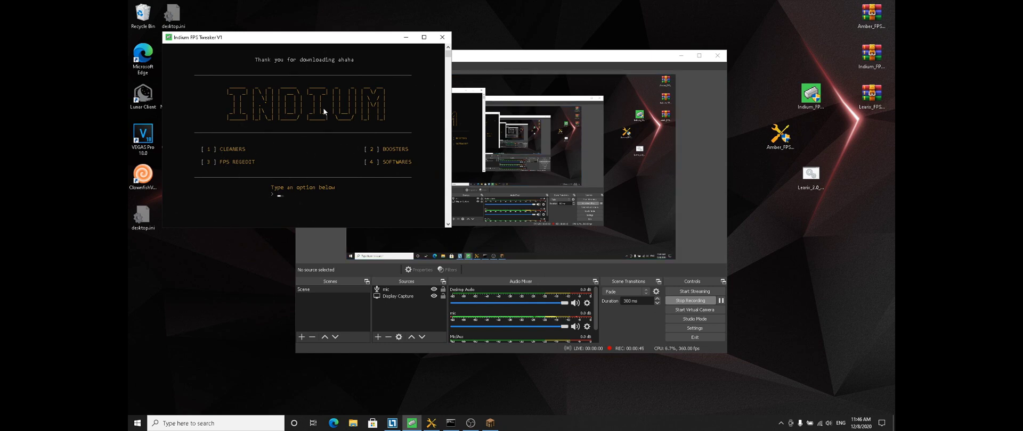
text(1)
key(Return)
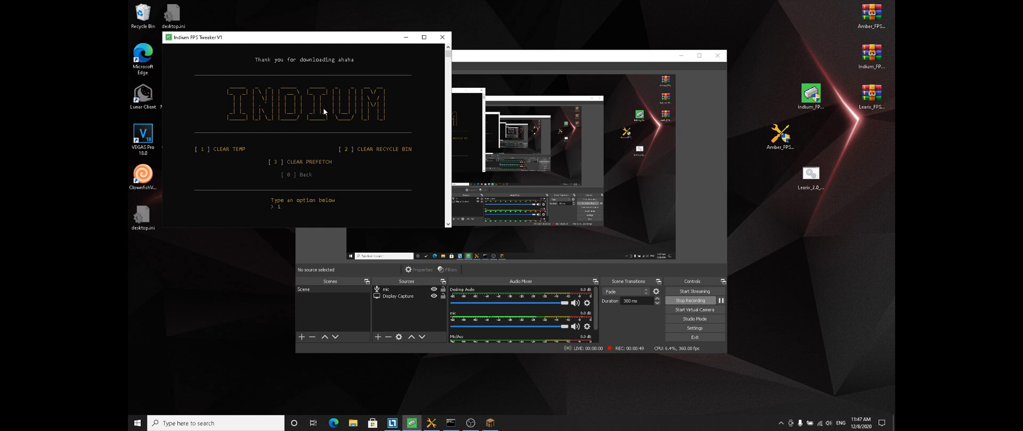
key(Return)
key(Return)
key(Return)
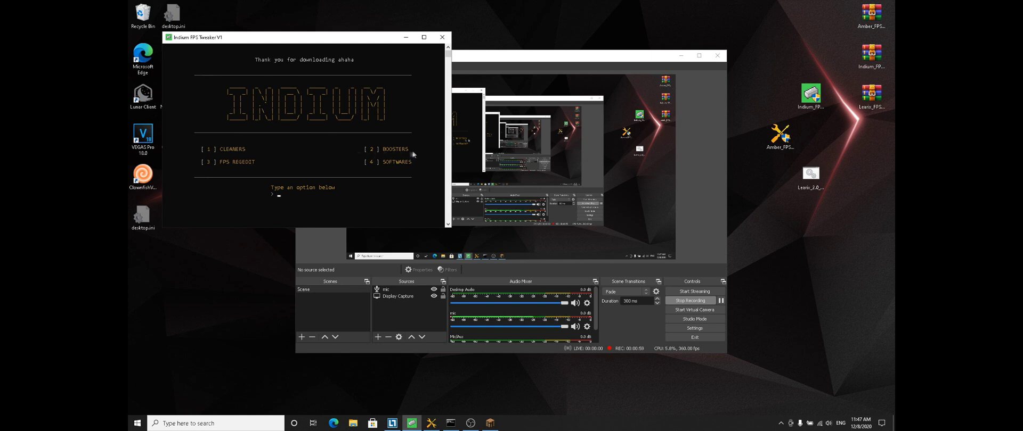
text(2)
key(Return)
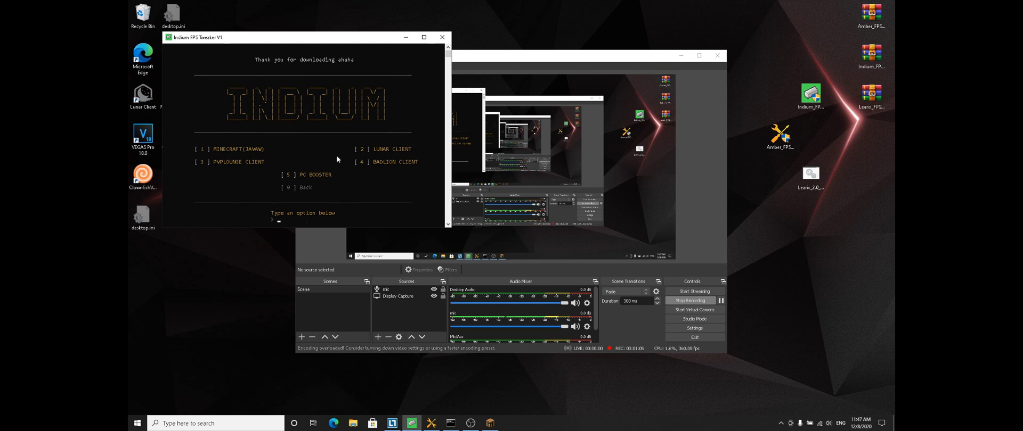
Step: Apply Indium's Lunar Client booster, then bring up the PC Booster tweak list
mouse_move(490, 423)
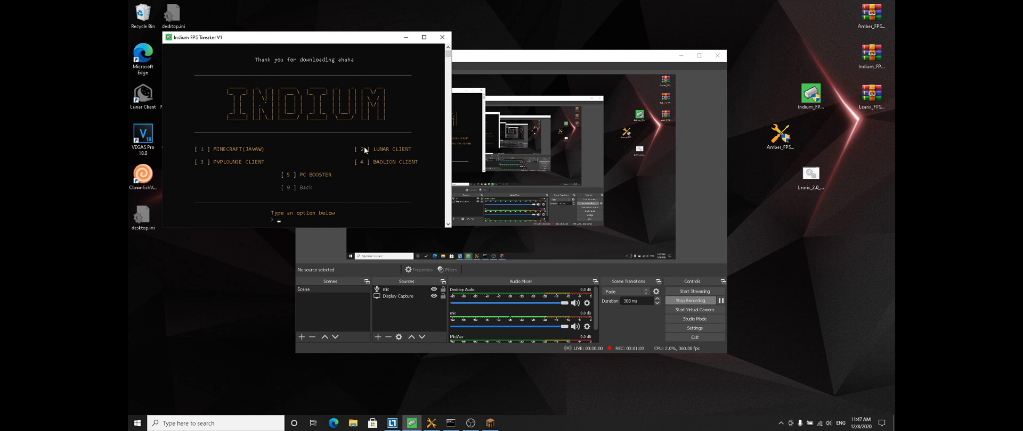
text(2)
key(Return)
key(Return)
key(Return)
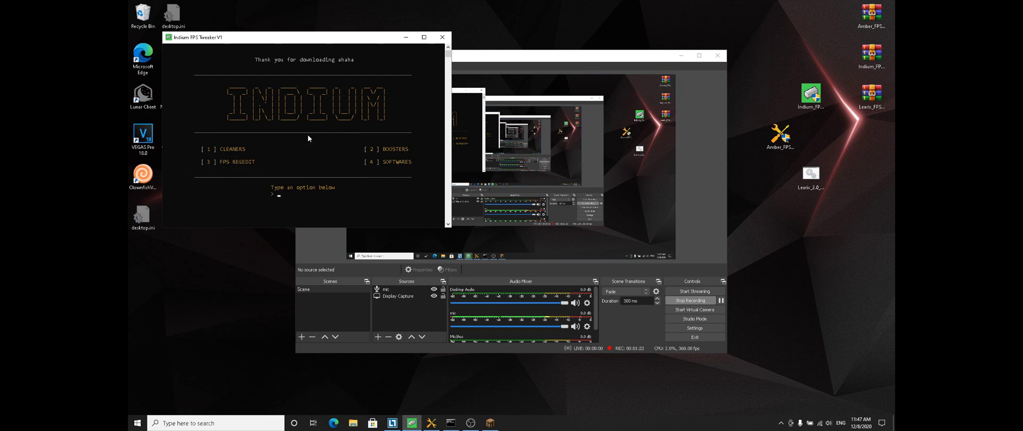
text(2)
key(Return)
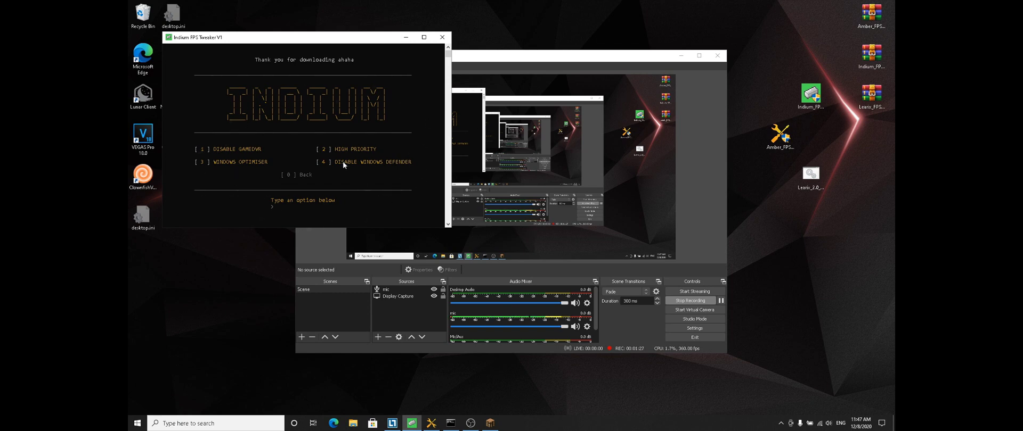
Step: Apply Disable GameDVR, browse the Softwares download list, and return to Indium's main menu
text(1)
key(Return)
text(0)
key(Return)
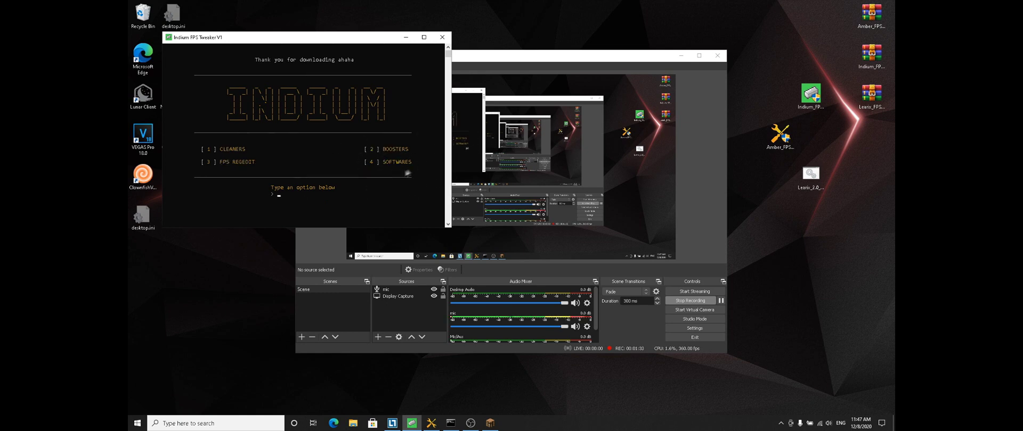
key(Return)
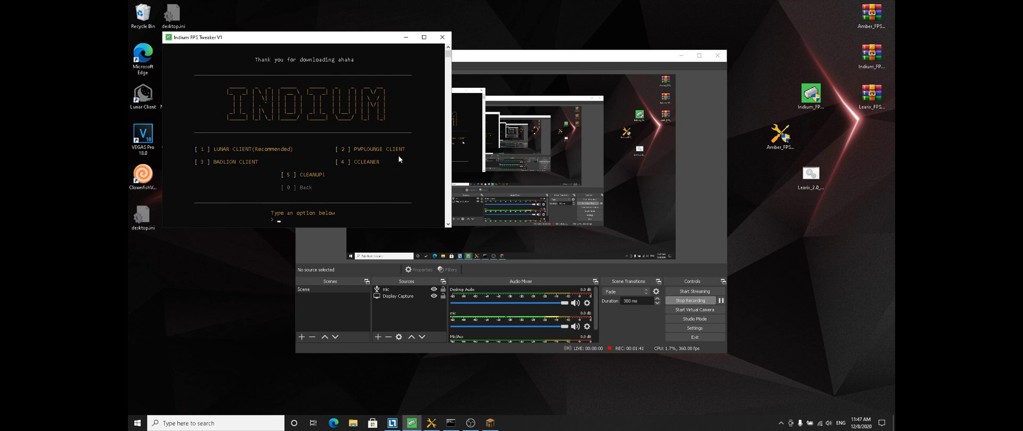
text(0)
key(Return)
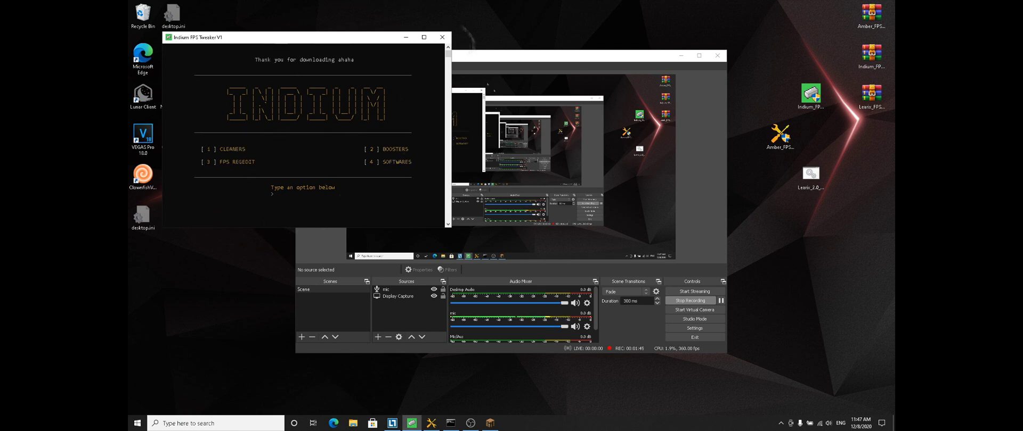
Step: Close Indium, bring up Amber FPS, and run its Clean Files option
click(442, 37)
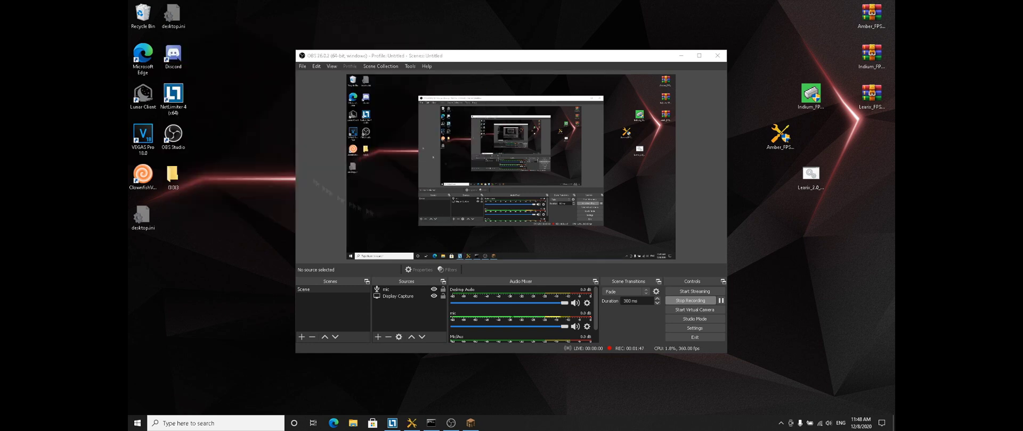
click(412, 422)
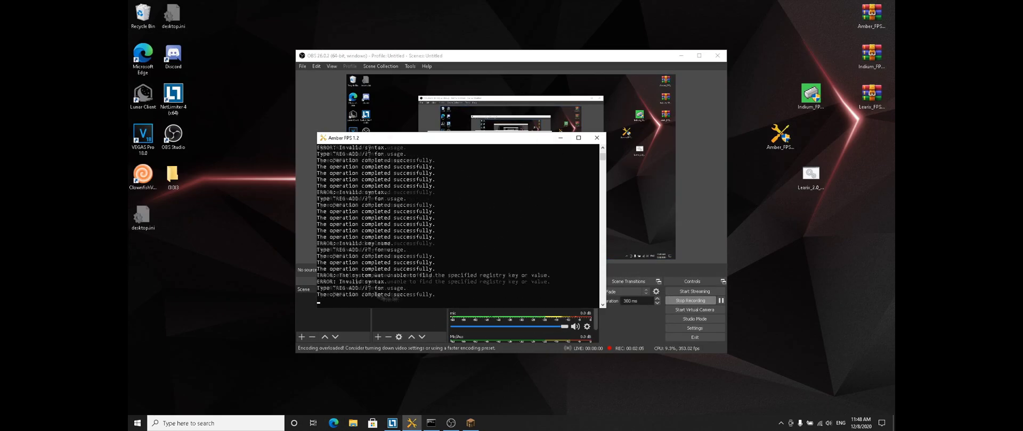
click(565, 236)
text(2)
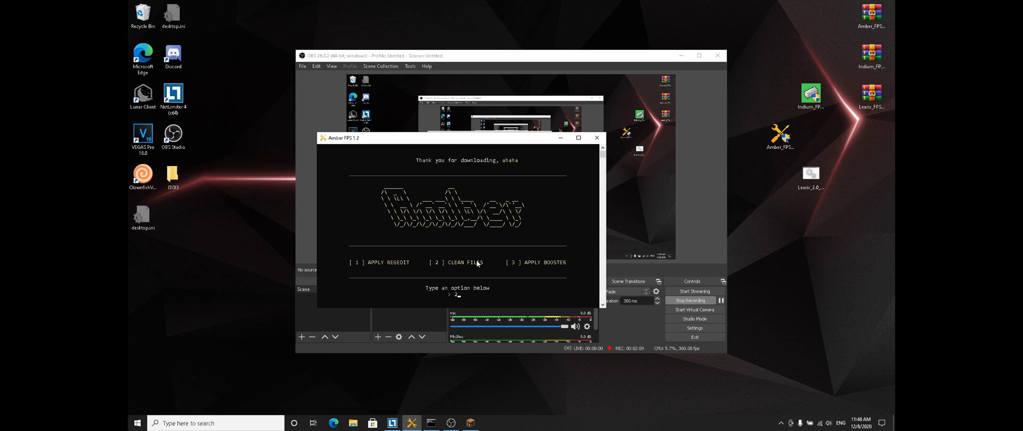
key(Return)
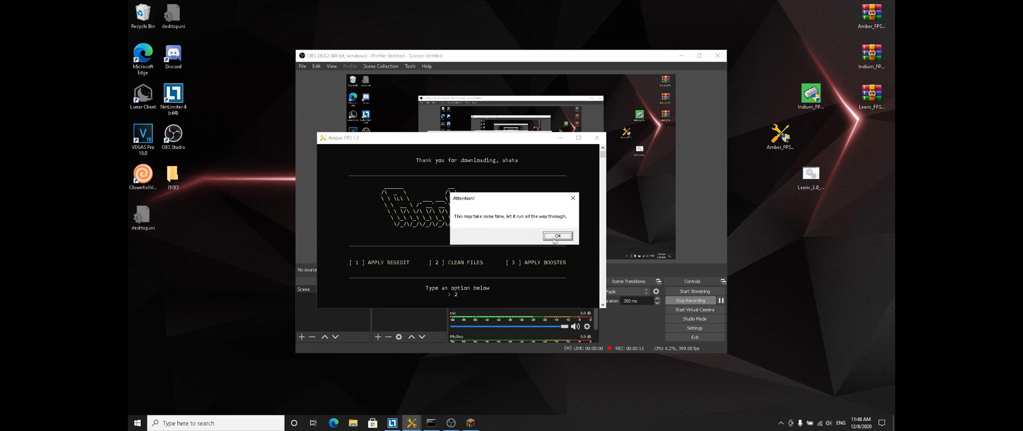
click(554, 239)
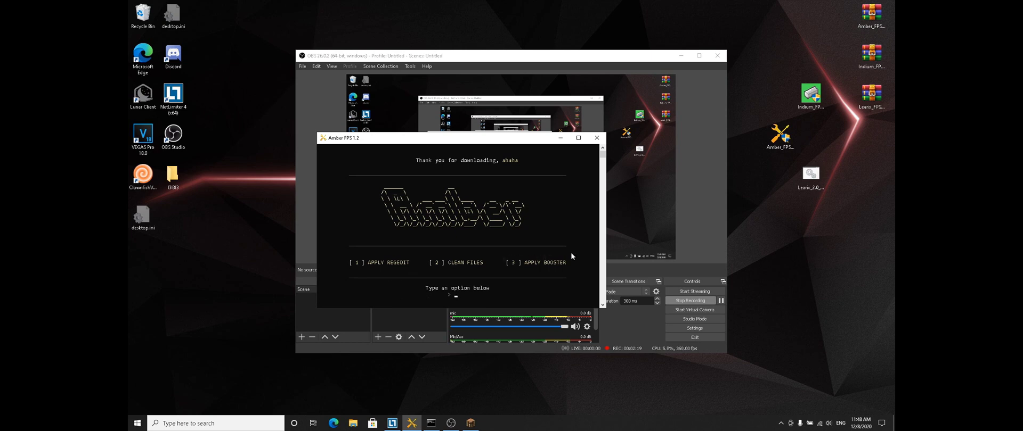
Step: Apply Amber's registry tweaks, dismiss the restart reminder, and close Amber FPS
text(1)
key(Return)
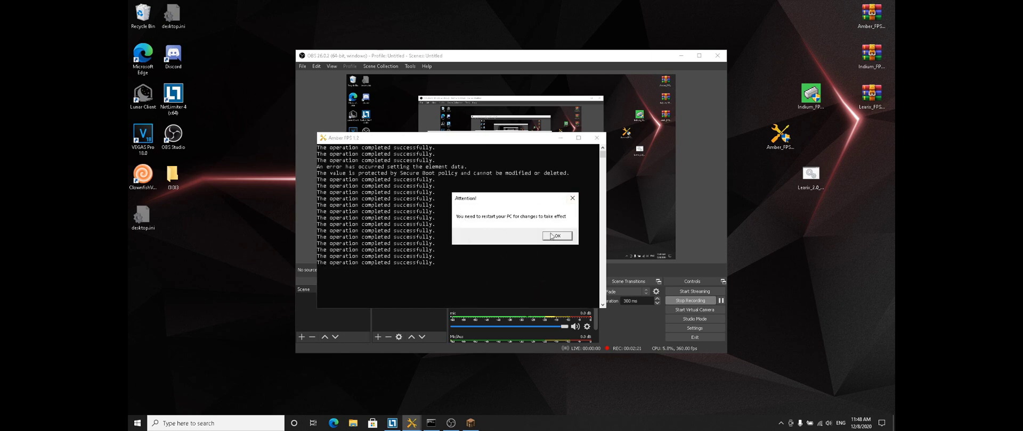
click(551, 236)
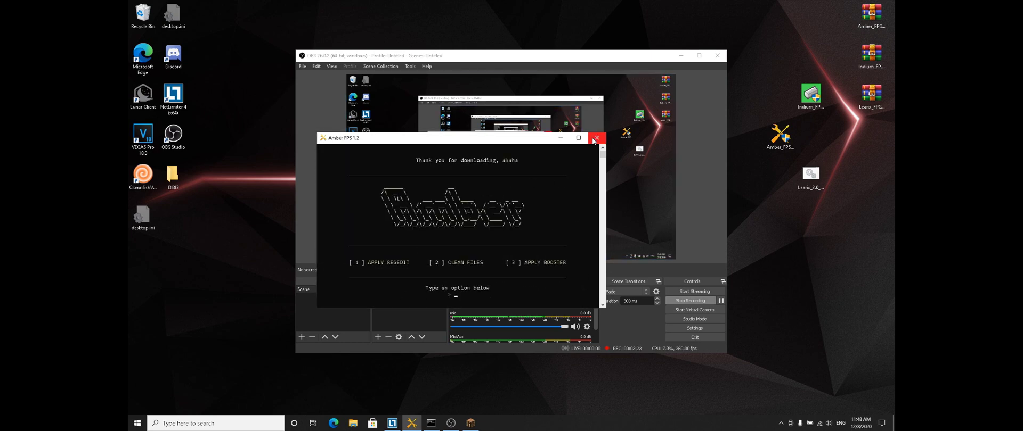
click(594, 139)
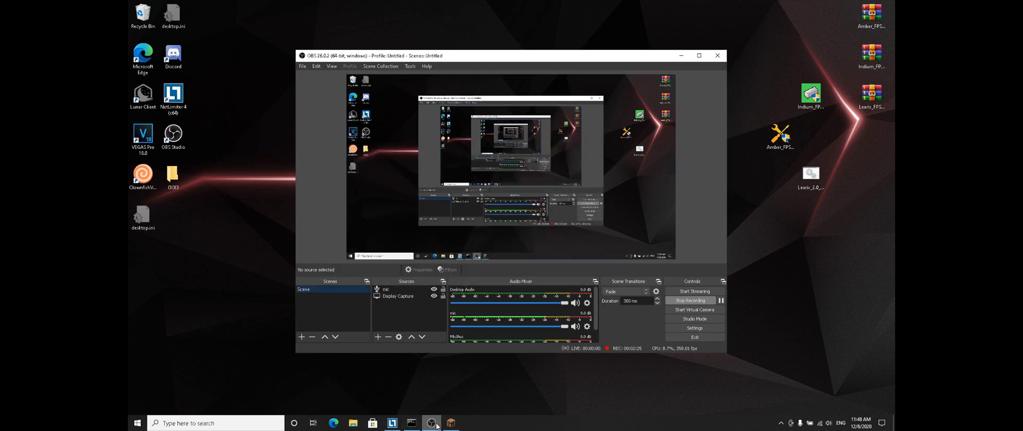
Step: View Learix FPS's Fps Tweaks options (Cleaner, Game Booster, Debloat), then close Learix
mouse_move(411, 422)
click(405, 385)
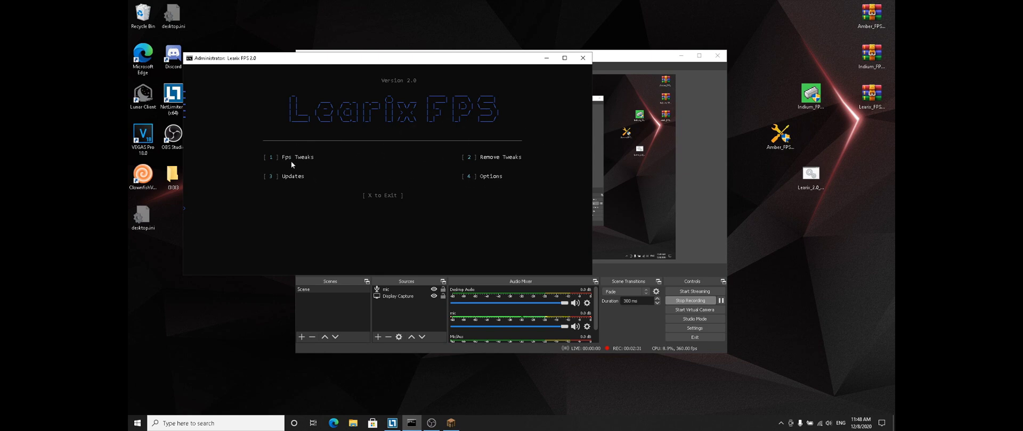
text(1)
key(Return)
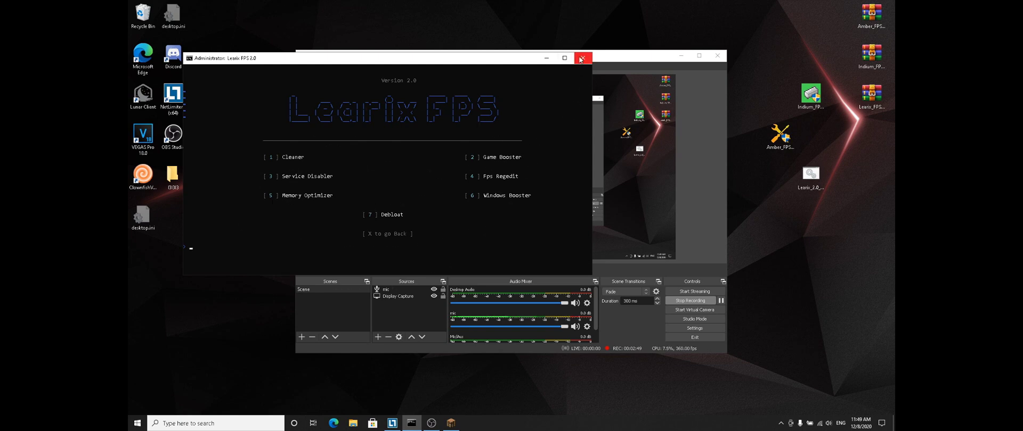
click(581, 59)
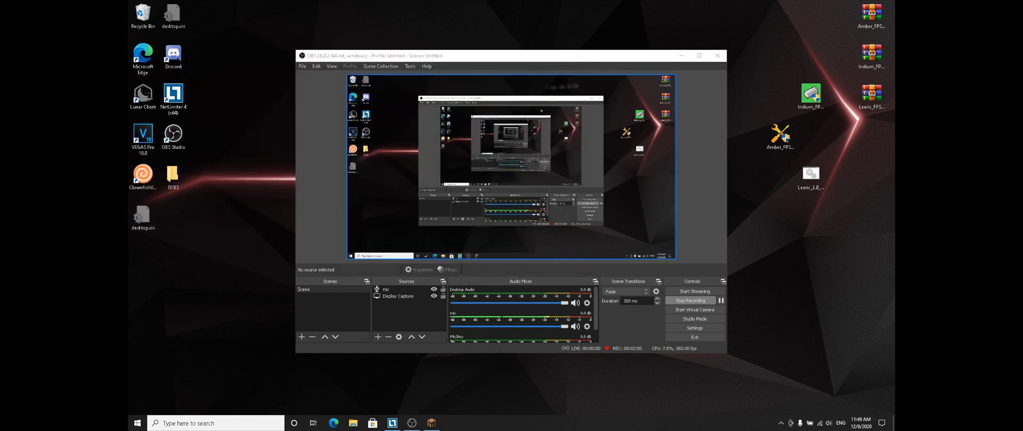
Step: Restore Minecraft from the taskbar and leave the game menu, now at about 1636 FPS
click(431, 424)
key(Escape)
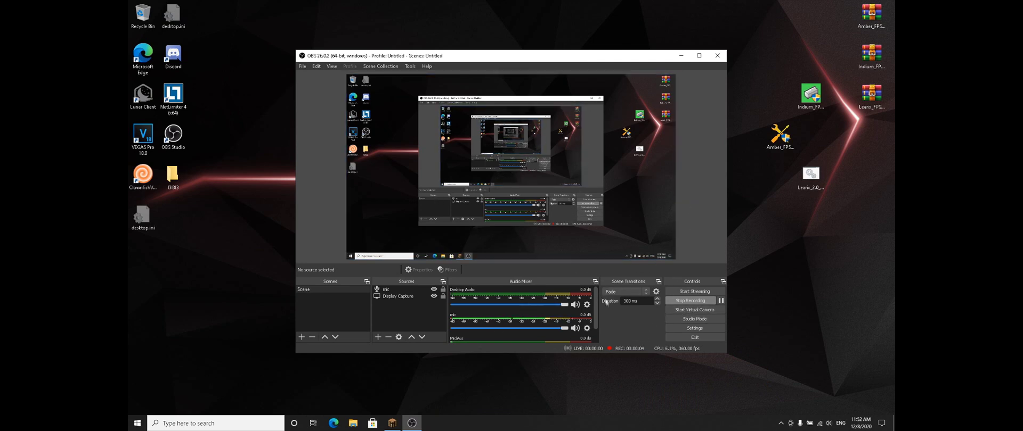
Step: Reopen Minecraft and exit the game menu, with the counter around 2040–2139 FPS
click(392, 423)
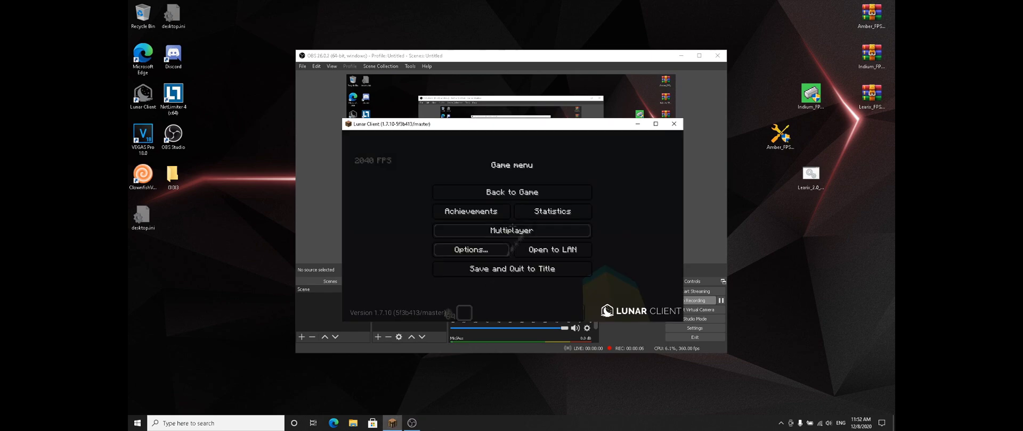
key(Escape)
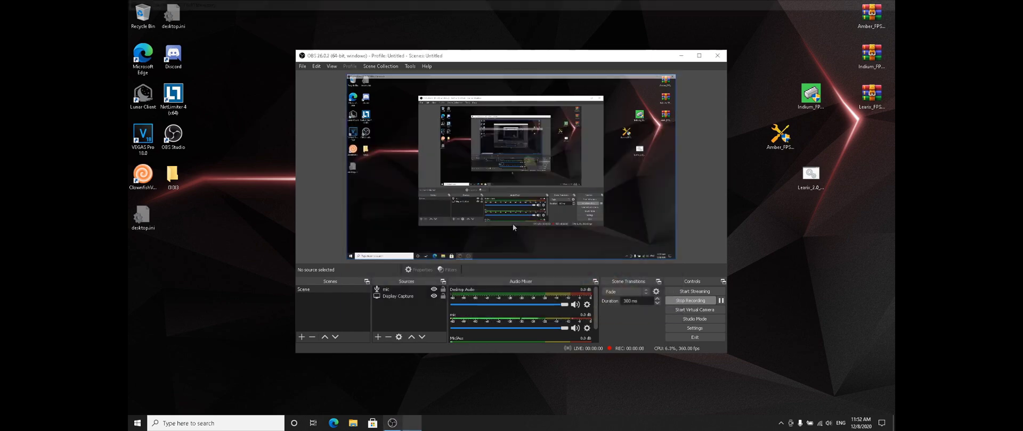